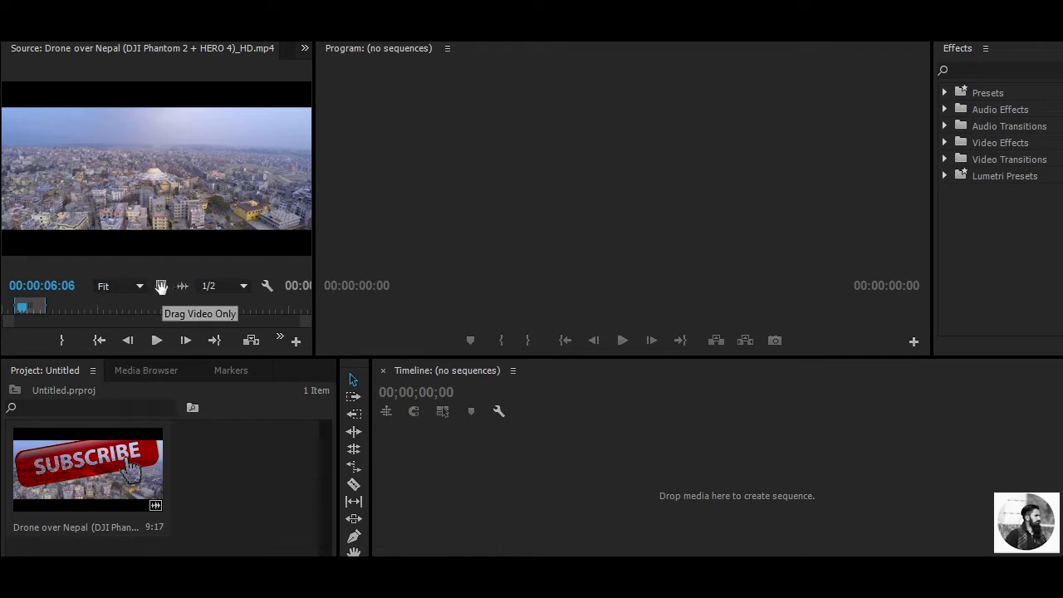
# Step: Build a sequence from the drone clip and stack an Alt-dragged copy on V2 above V1
pyautogui.moveTo(161, 287); pyautogui.dragTo(426, 479)
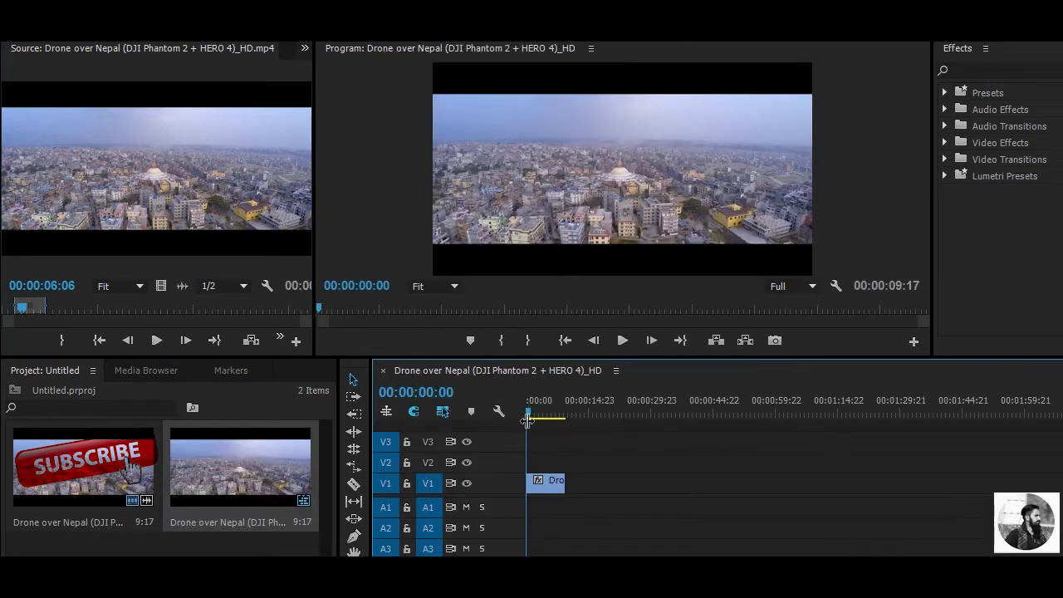
pyautogui.moveTo(530, 413); pyautogui.dragTo(519, 411)
pyautogui.moveTo(548, 481); pyautogui.dragTo(548, 471)
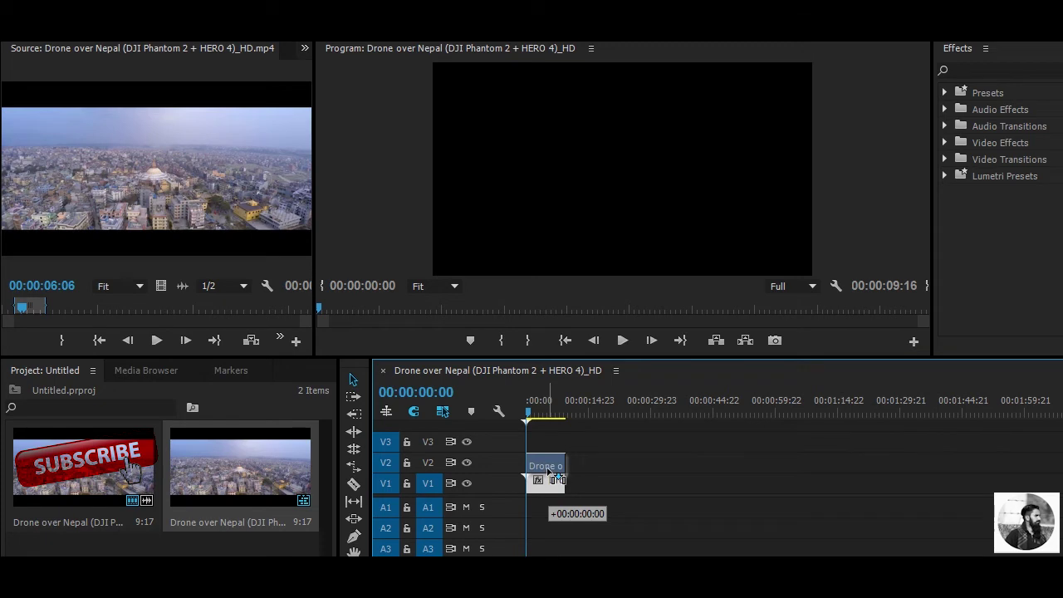
pyautogui.moveTo(549, 471); pyautogui.dragTo(548, 467)
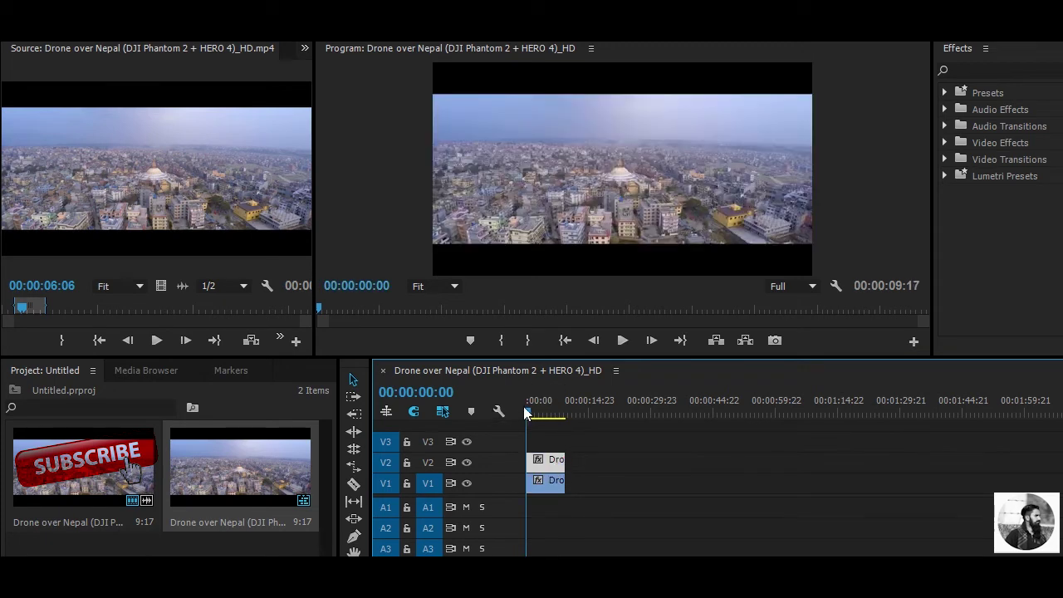
pyautogui.moveTo(525, 413)
pyautogui.mouseDown()
pyautogui.moveTo(538, 408)
pyautogui.moveTo(527, 415)
pyautogui.mouseUp()
# Step: Apply the 'After' Lumetri preset to the V2 clip and raise its Vibrance for a warm orange grade
pyautogui.click(969, 68)
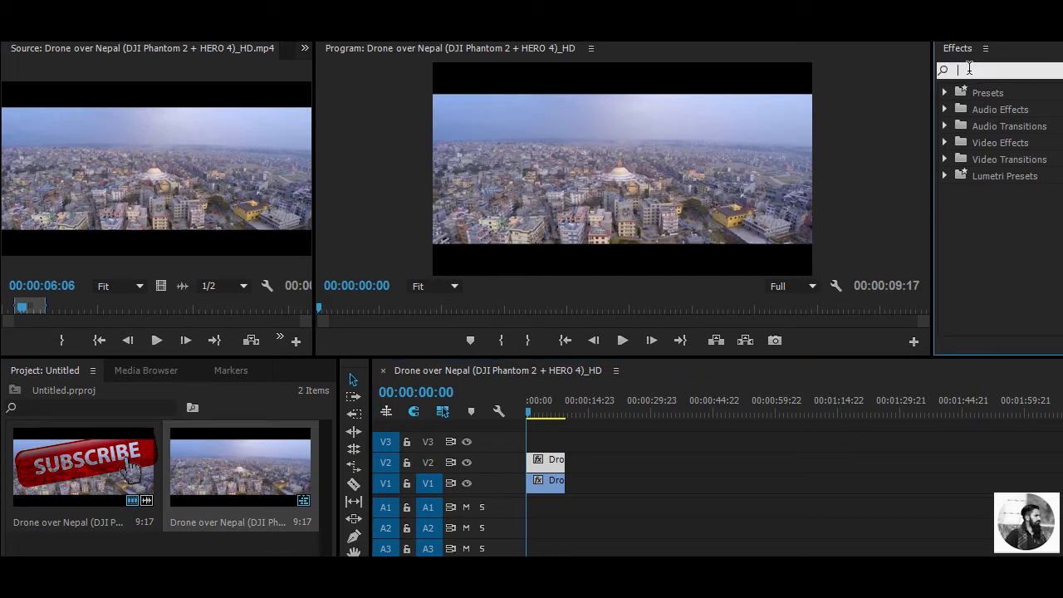
pyautogui.write('aft')
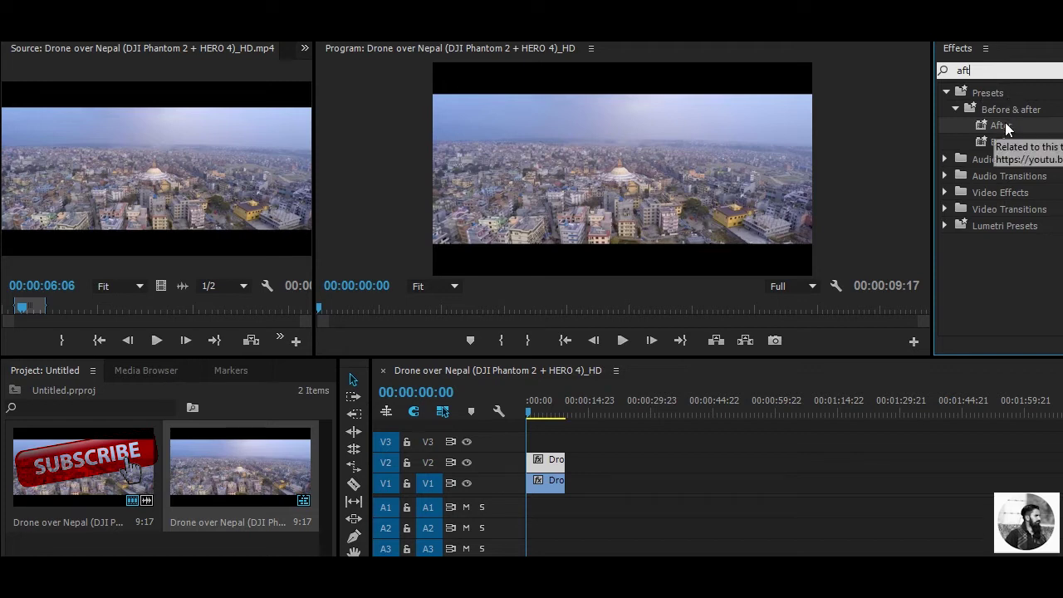
pyautogui.moveTo(1005, 124); pyautogui.dragTo(546, 461)
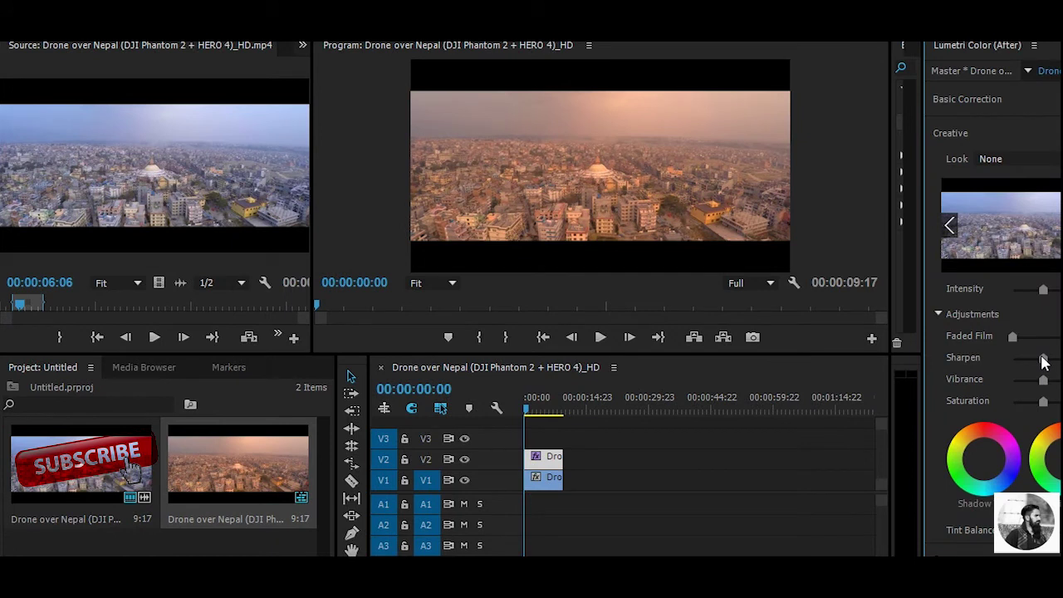
pyautogui.moveTo(1043, 379); pyautogui.dragTo(1061, 379)
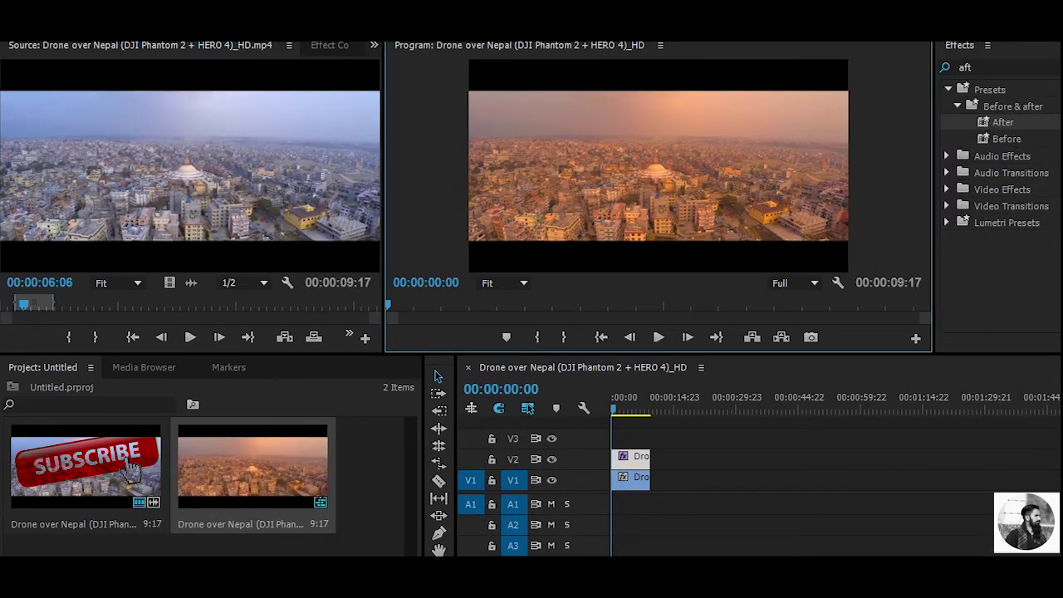
pyautogui.click(997, 67)
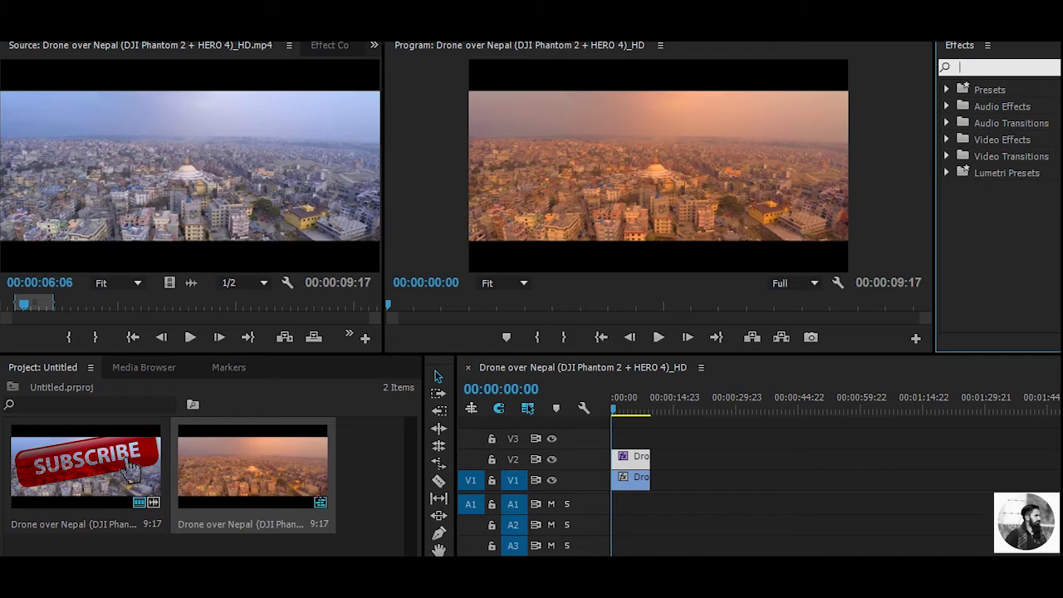
# Step: Add the Crop effect to the V2 clip and set Crop Left to 13.0%
pyautogui.write('crop')
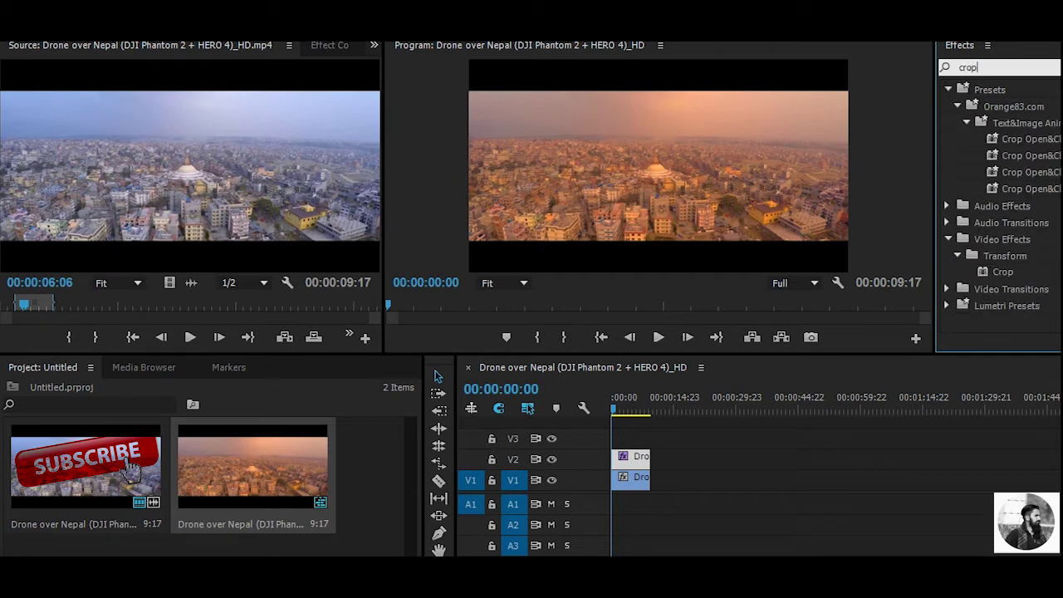
pyautogui.moveTo(1004, 271); pyautogui.dragTo(641, 457)
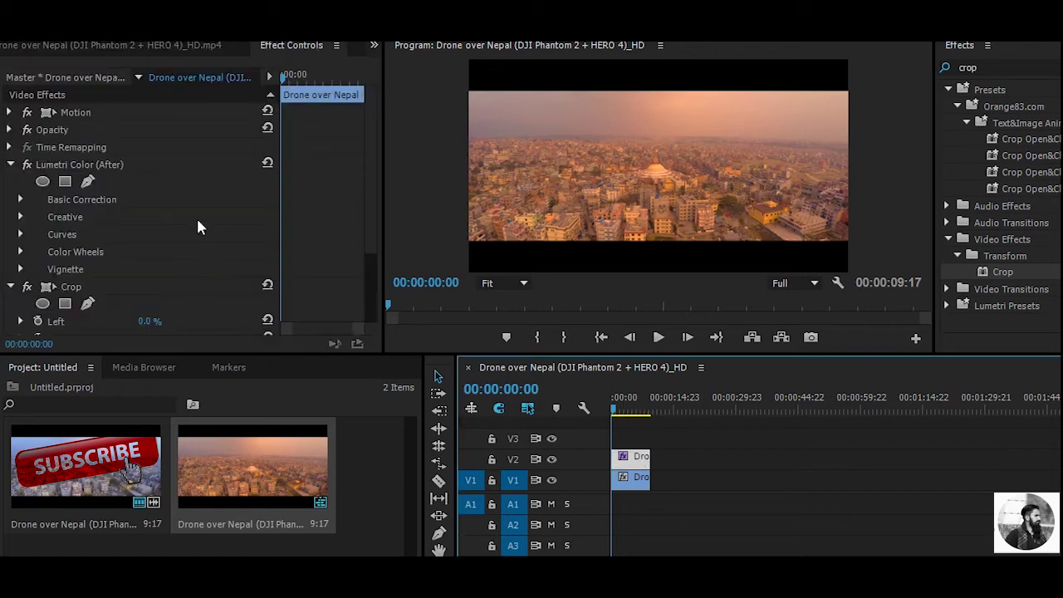
pyautogui.scroll(-4, 198, 224)
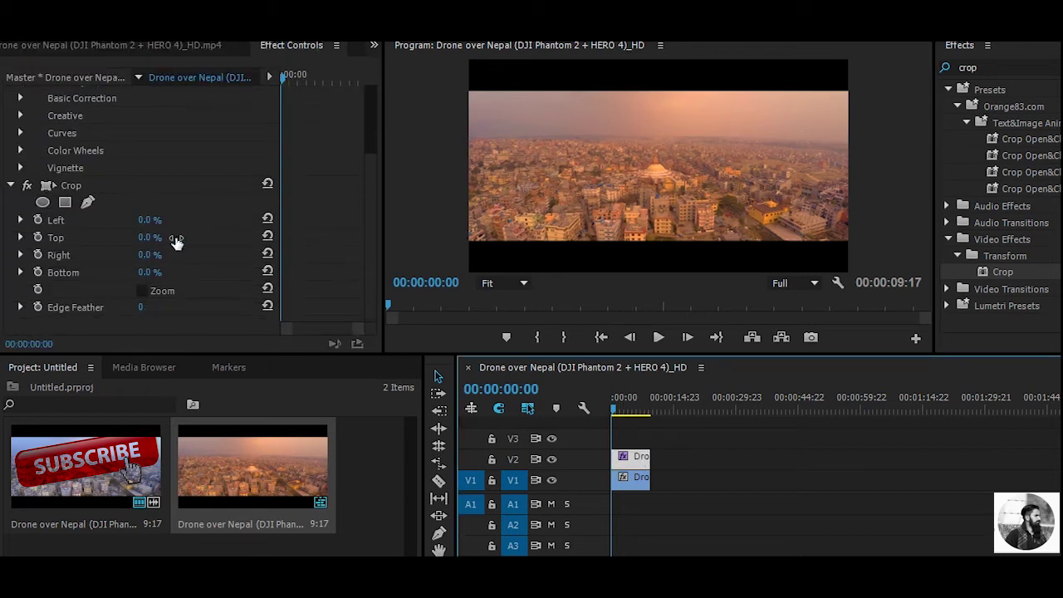
pyautogui.click(146, 223)
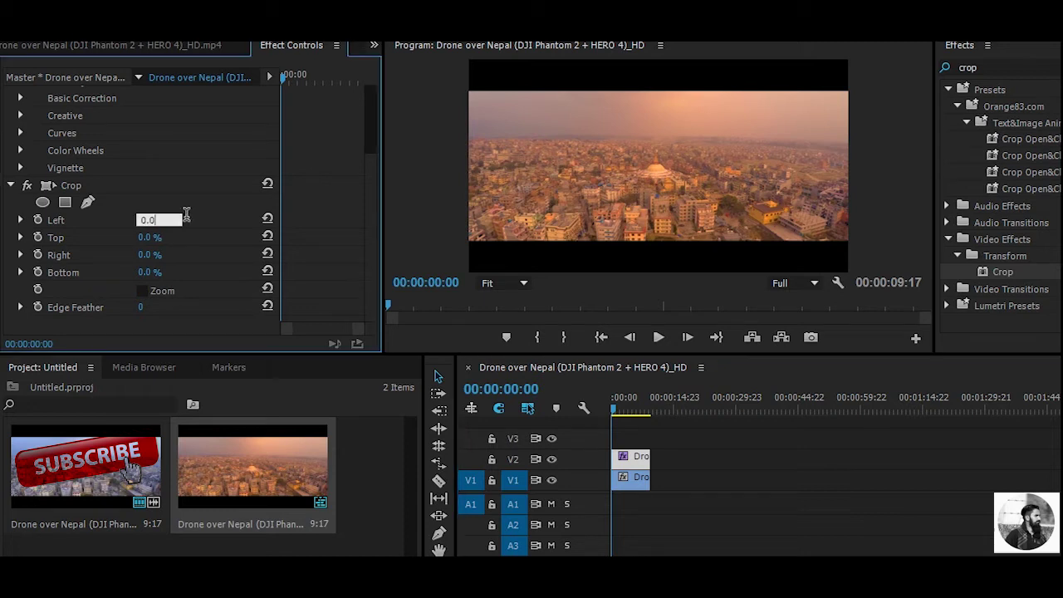
pyautogui.click(200, 223)
pyautogui.moveTo(145, 223)
pyautogui.mouseDown()
pyautogui.moveTo(228, 223)
pyautogui.moveTo(145, 223)
pyautogui.moveTo(155, 223)
pyautogui.mouseUp()
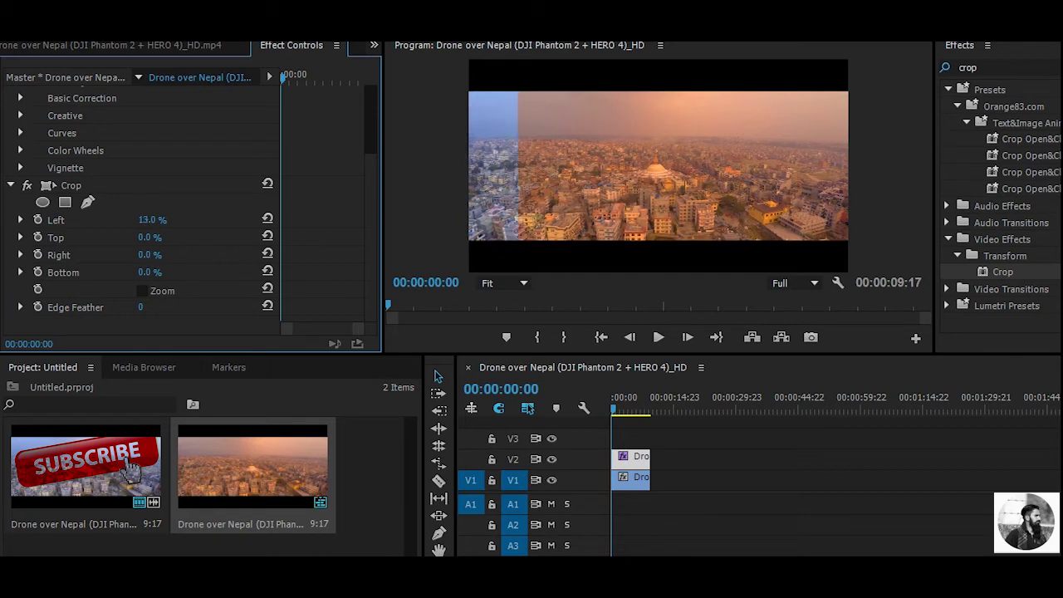
# Step: Keyframe Crop Left at 0% at the start, 100% near 3 seconds, and 0% near 6 seconds
pyautogui.click(38, 221)
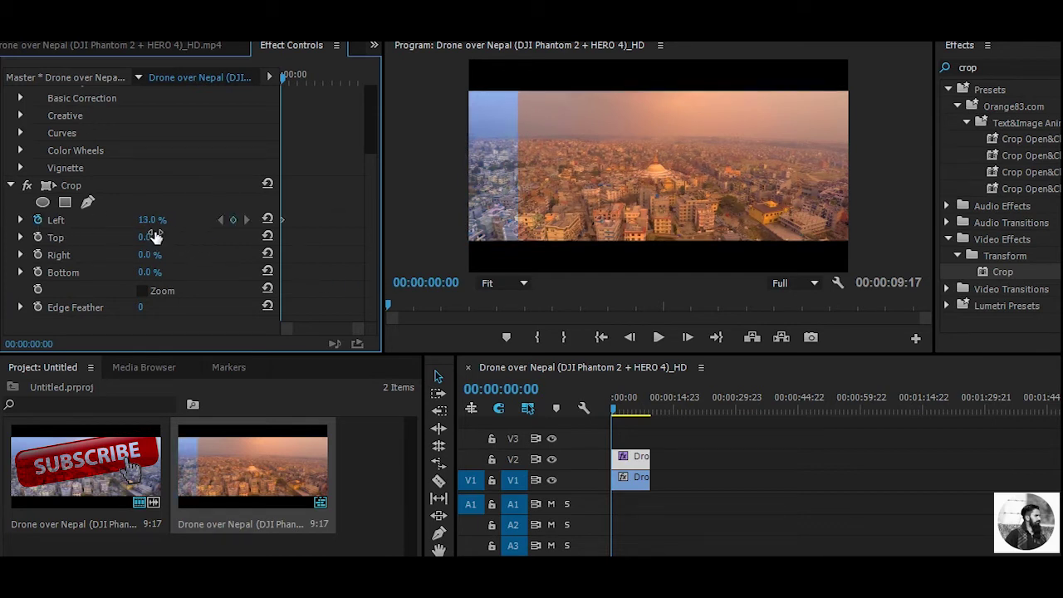
pyautogui.moveTo(156, 223); pyautogui.dragTo(75, 223)
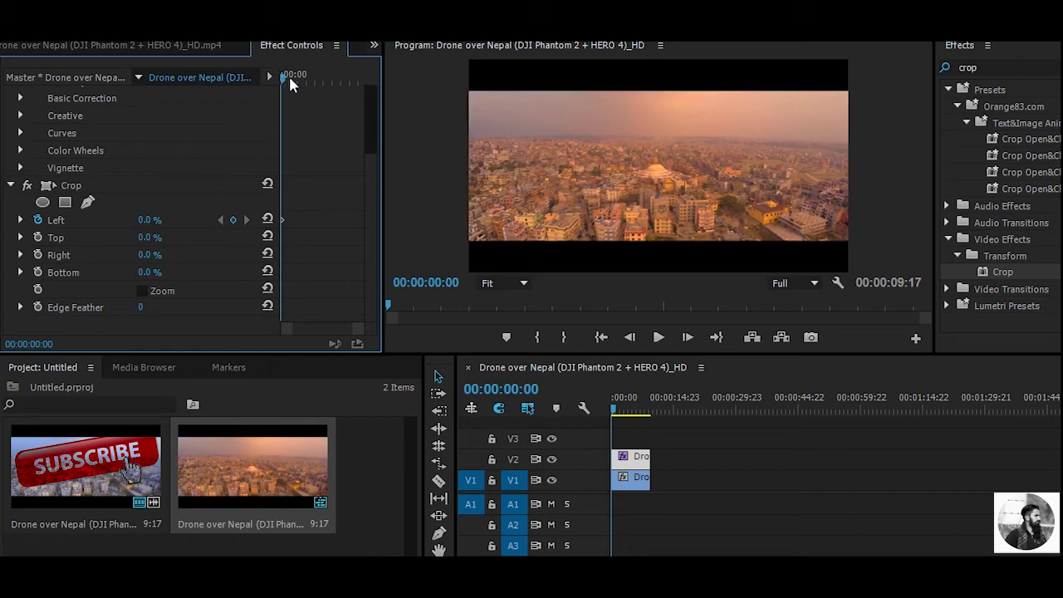
pyautogui.moveTo(291, 81); pyautogui.dragTo(313, 83)
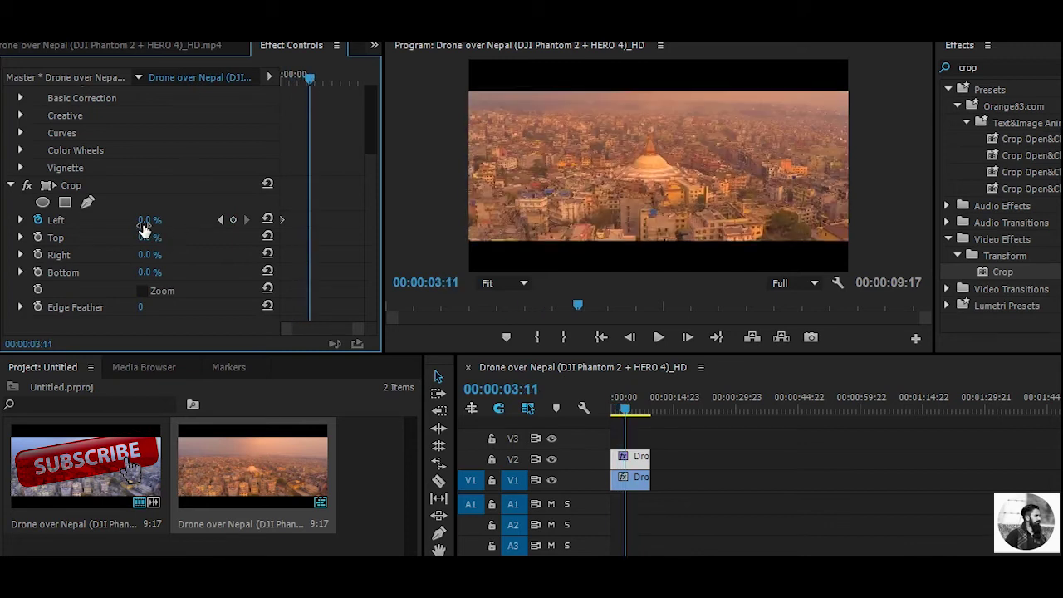
pyautogui.moveTo(144, 226); pyautogui.dragTo(204, 228)
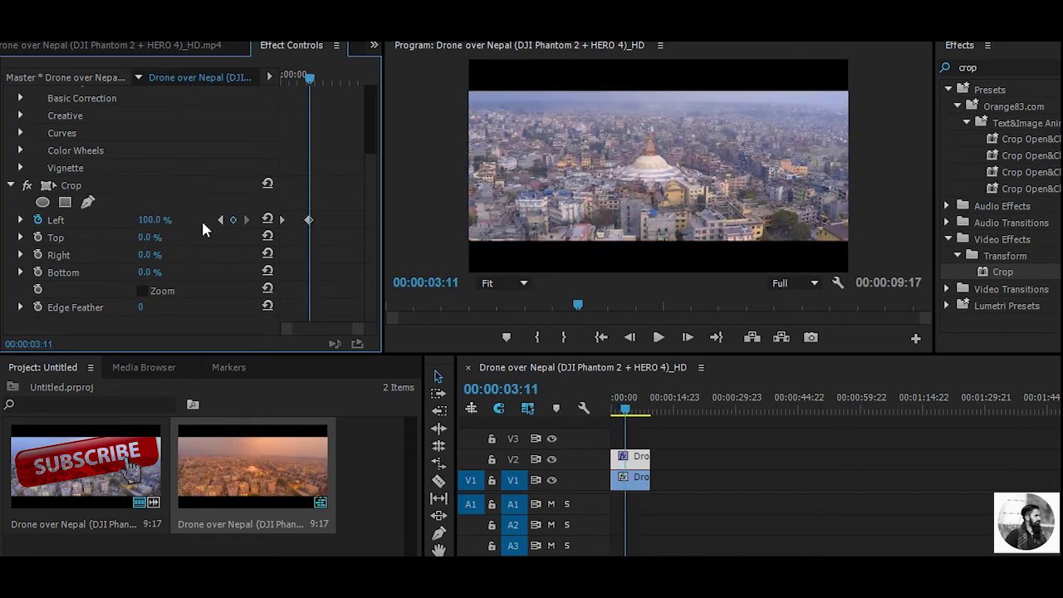
pyautogui.moveTo(310, 79); pyautogui.dragTo(336, 83)
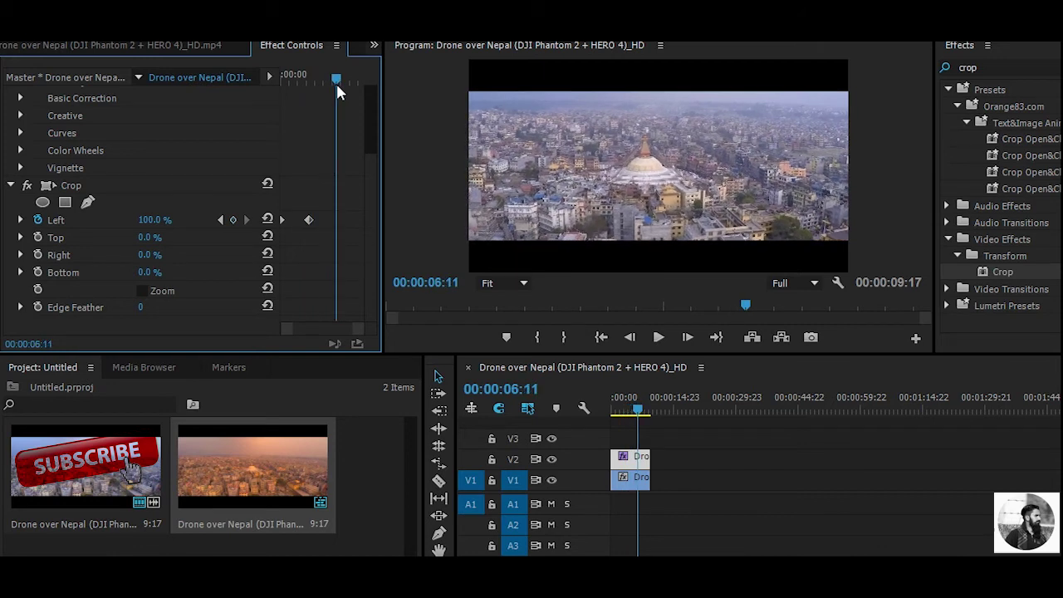
pyautogui.moveTo(161, 224); pyautogui.dragTo(100, 224)
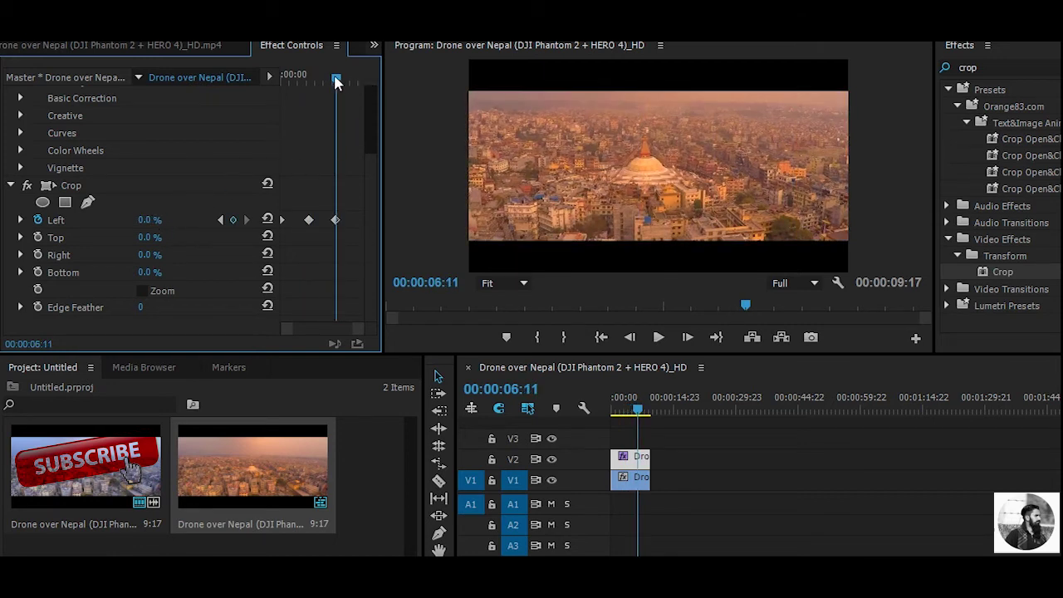
# Step: Add a final 100% Crop Left keyframe near 8 seconds, shift it later, and play the wipe
pyautogui.moveTo(336, 81); pyautogui.dragTo(352, 80)
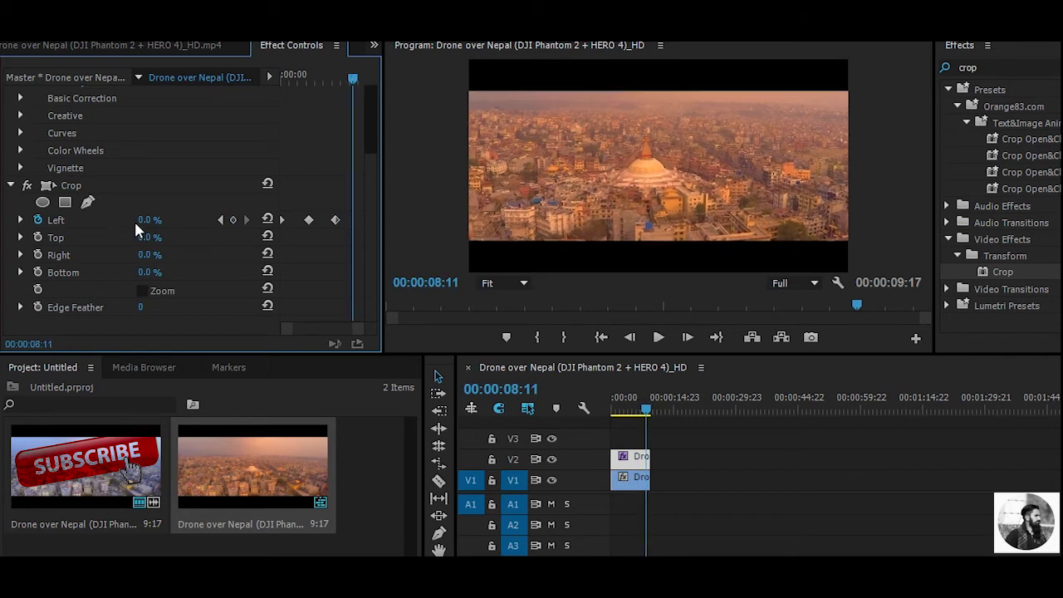
pyautogui.moveTo(143, 225); pyautogui.dragTo(208, 224)
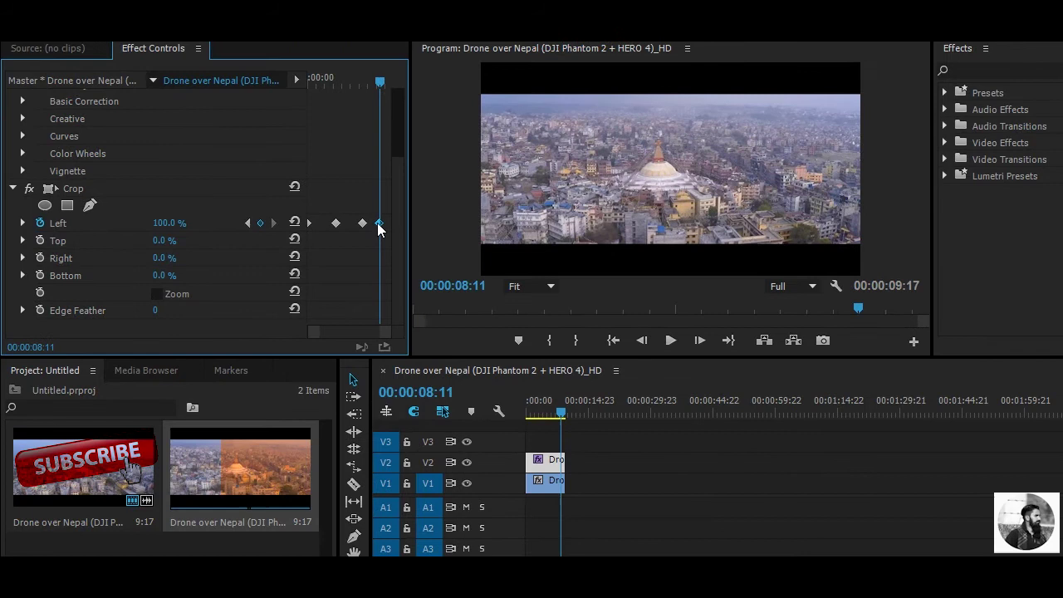
pyautogui.moveTo(377, 223); pyautogui.dragTo(389, 222)
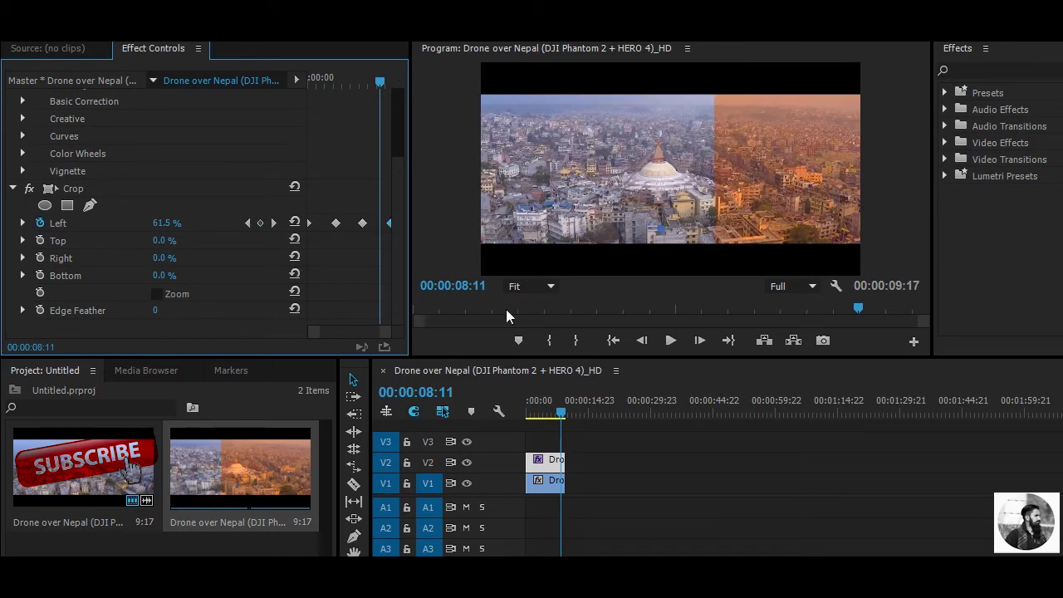
pyautogui.moveTo(561, 412); pyautogui.dragTo(526, 413)
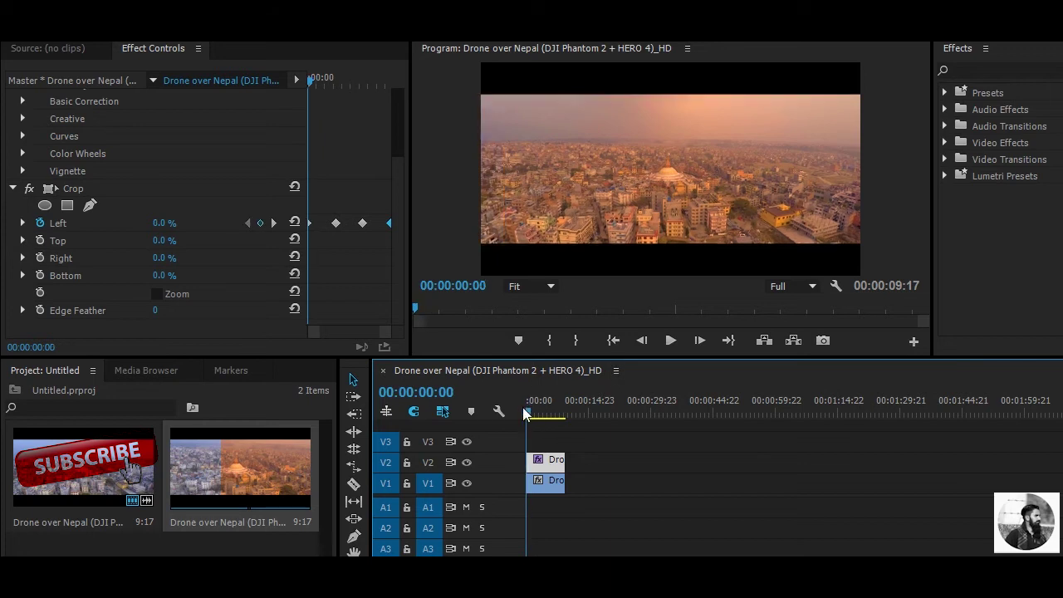
pyautogui.click(671, 342)
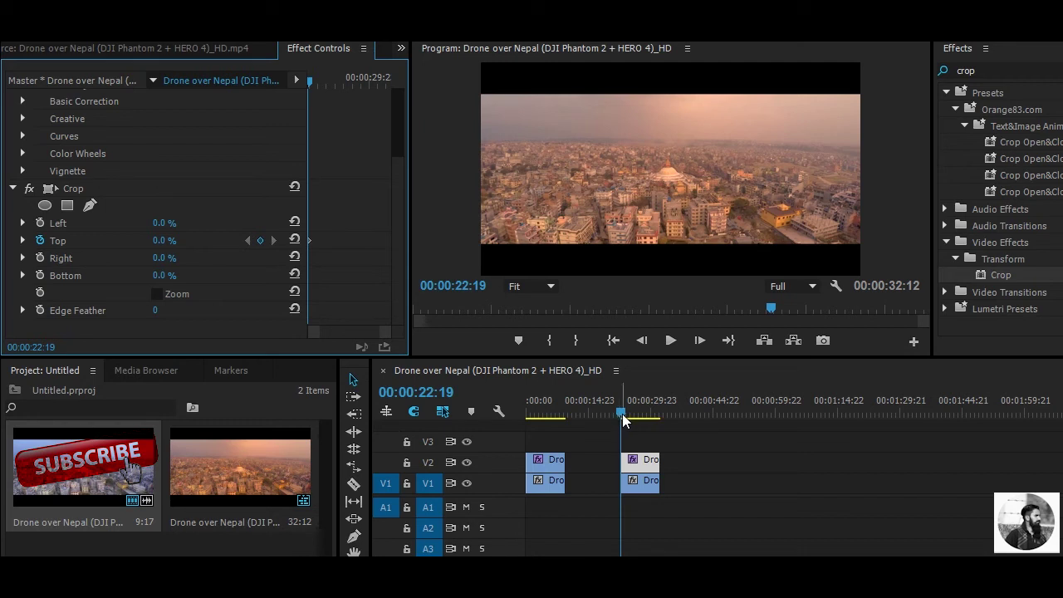
# Step: Undo the Crop Top animation, crop the second top clip 32.0% from the top, and re-enable its stopwatch
pyautogui.hotkey('ctrl', 'z')
pyautogui.moveTo(162, 242); pyautogui.dragTo(197, 237)
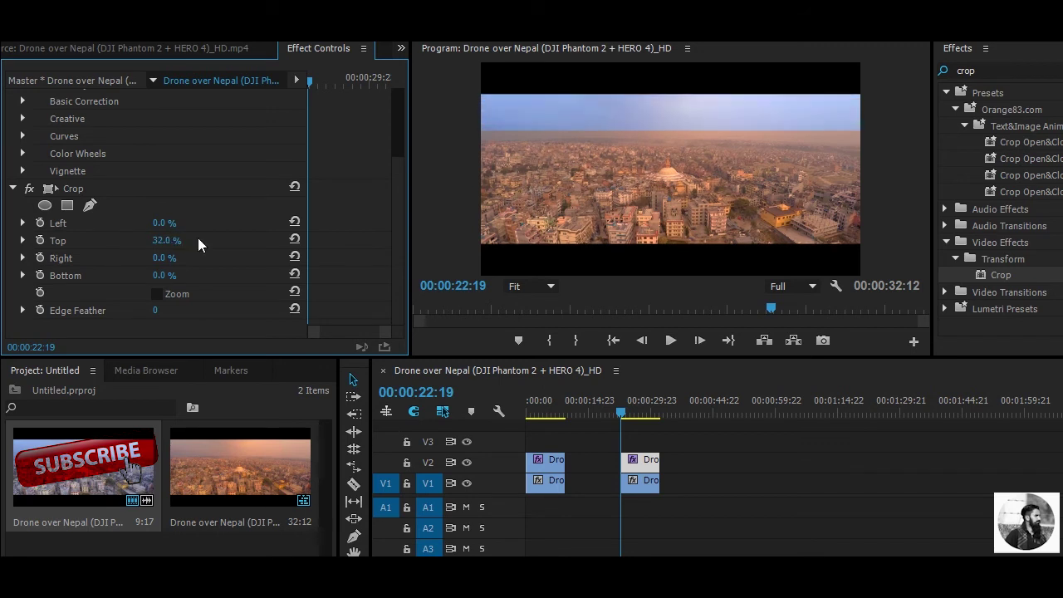
pyautogui.click(39, 241)
# Step: Keyframe Crop Top at 0%, then 100% about two seconds later, then 0% near 27 seconds
pyautogui.moveTo(173, 241); pyautogui.dragTo(141, 241)
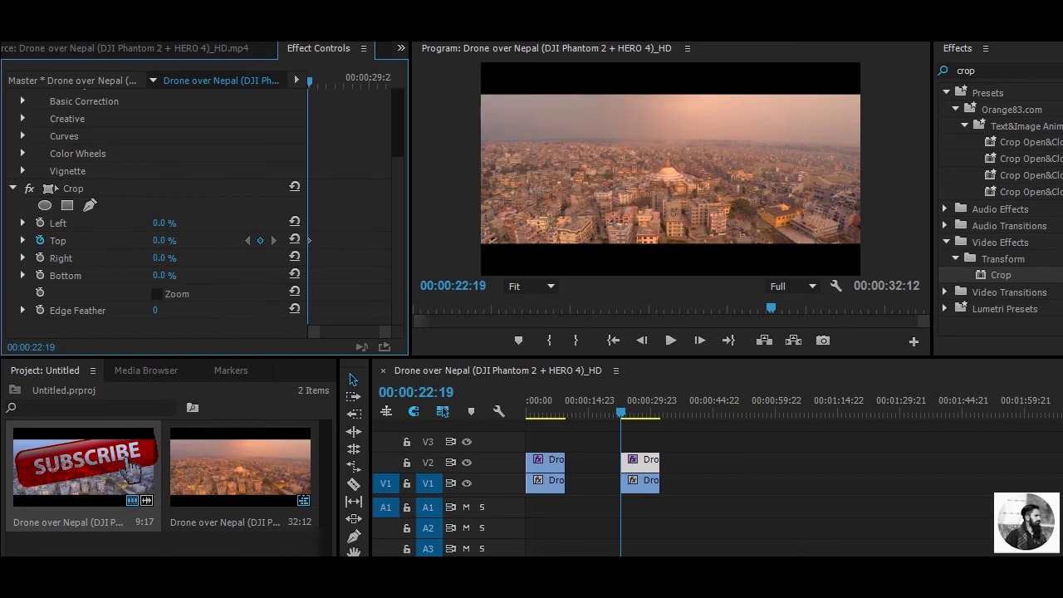
pyautogui.moveTo(308, 82); pyautogui.dragTo(326, 81)
pyautogui.moveTo(163, 247); pyautogui.dragTo(199, 237)
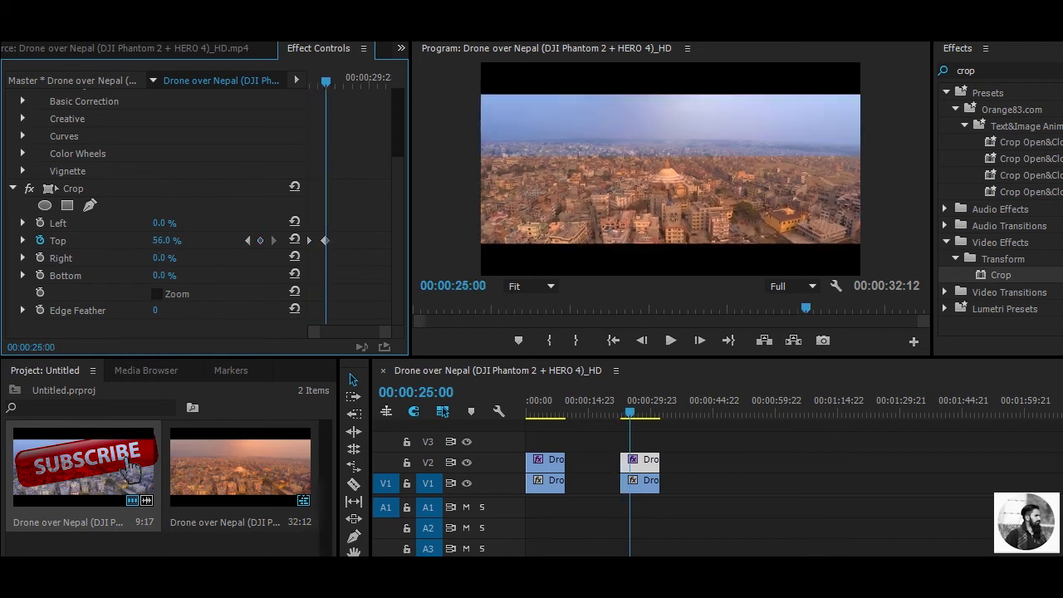
pyautogui.moveTo(325, 82); pyautogui.dragTo(350, 82)
pyautogui.moveTo(171, 247); pyautogui.dragTo(133, 247)
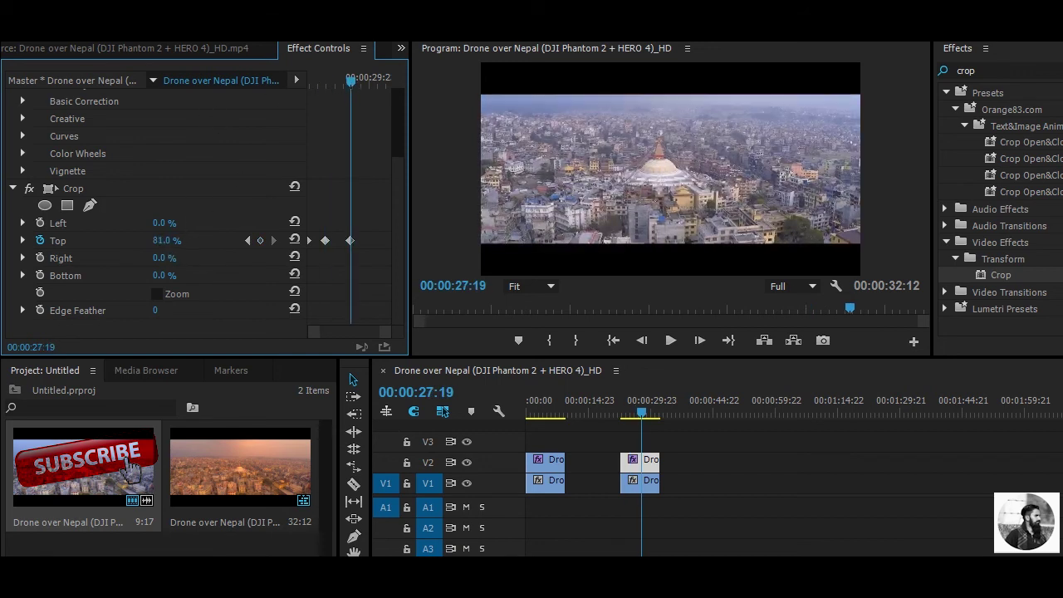
# Step: Add a final 100% Crop Top keyframe near 30 seconds, shift it later, and play the vertical wipe
pyautogui.moveTo(351, 83); pyautogui.dragTo(376, 83)
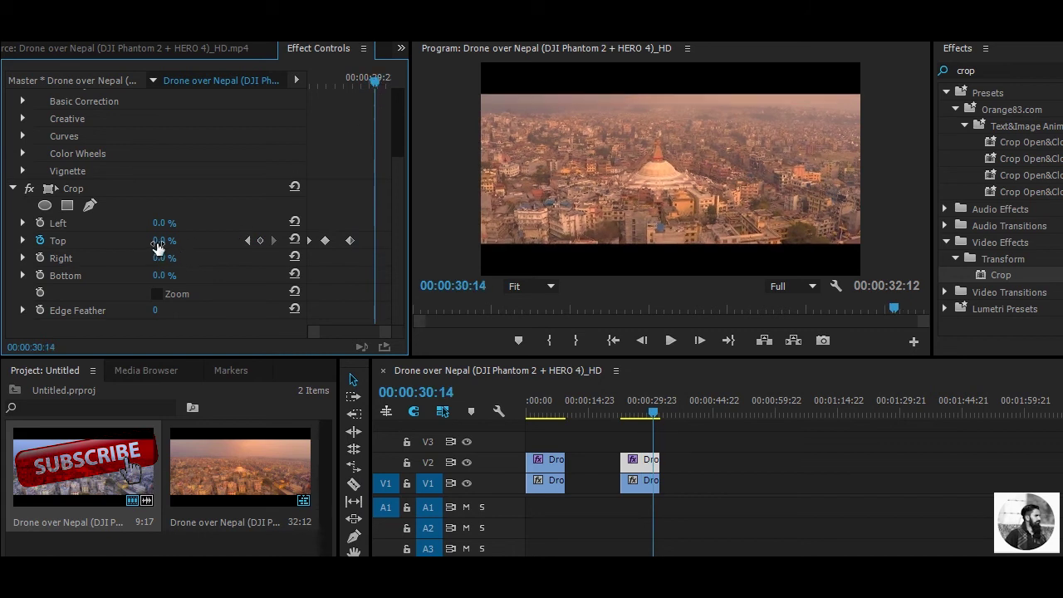
pyautogui.moveTo(163, 241); pyautogui.dragTo(203, 241)
pyautogui.moveTo(372, 245); pyautogui.dragTo(382, 243)
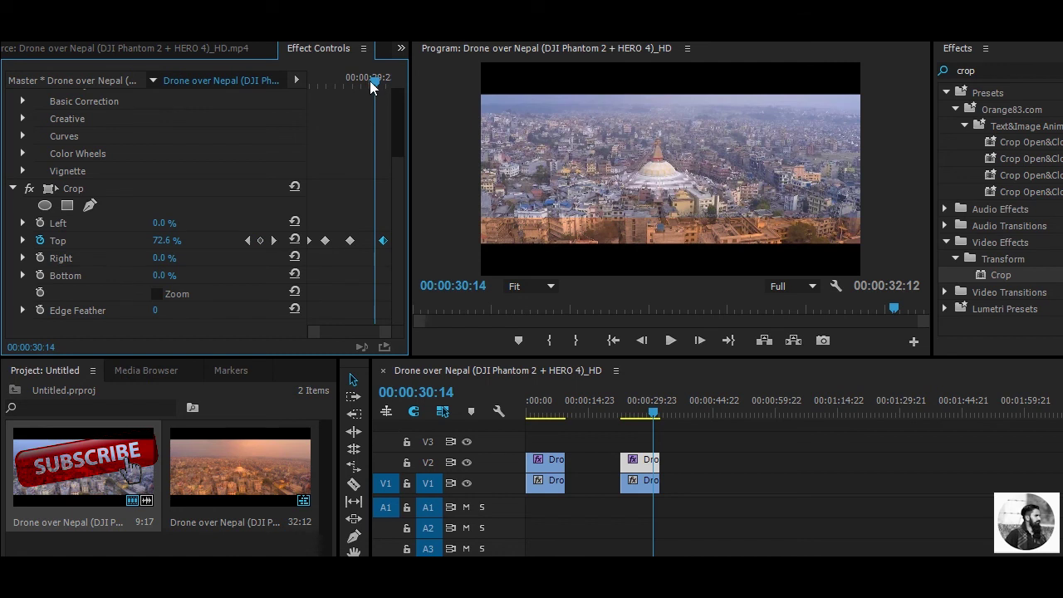
pyautogui.moveTo(372, 87); pyautogui.dragTo(307, 98)
pyautogui.click(671, 340)
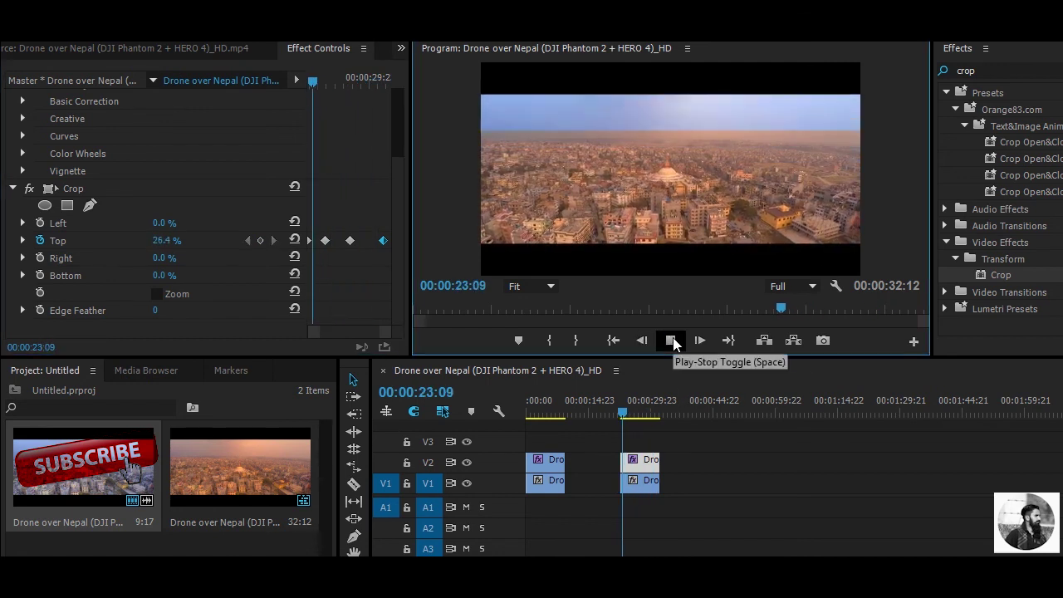